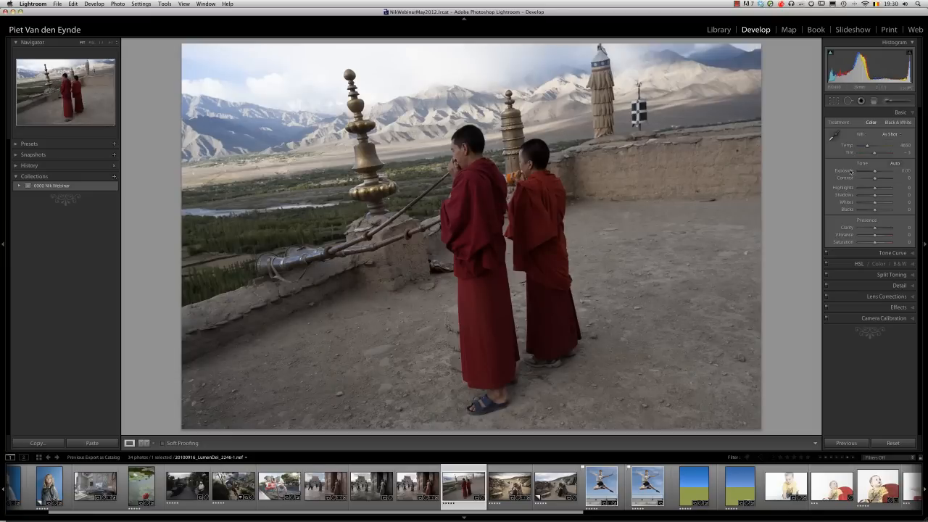
# Reset the photo's exposure and raise it to about +0.55.
pyautogui.doubleClick(877, 171)
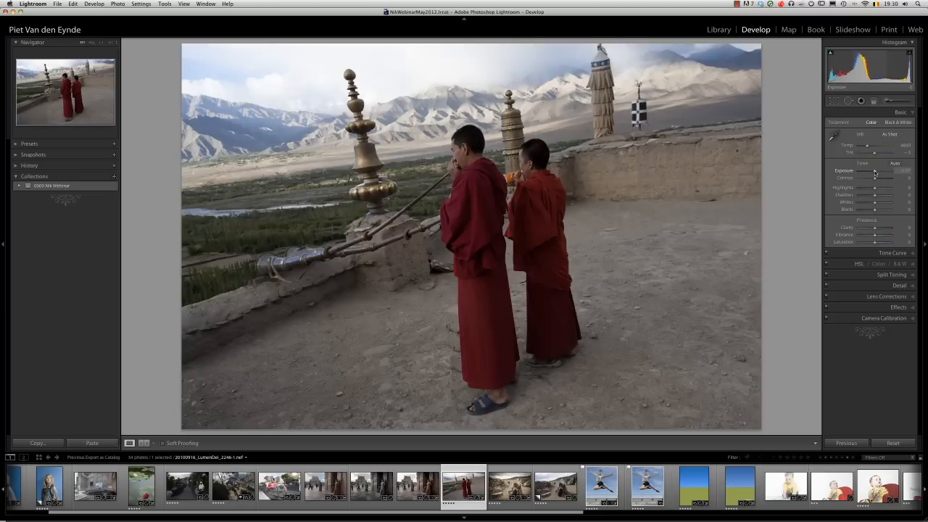
pyautogui.moveTo(875, 172); pyautogui.dragTo(876, 172)
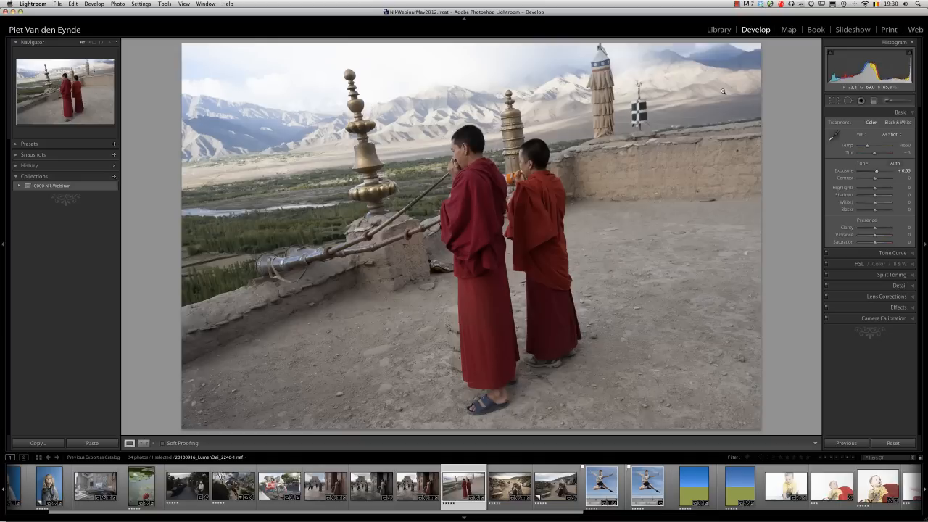
# Try a slanted graduated filter with -1.04 exposure over the sky and mountains, and delete it.
pyautogui.click(874, 100)
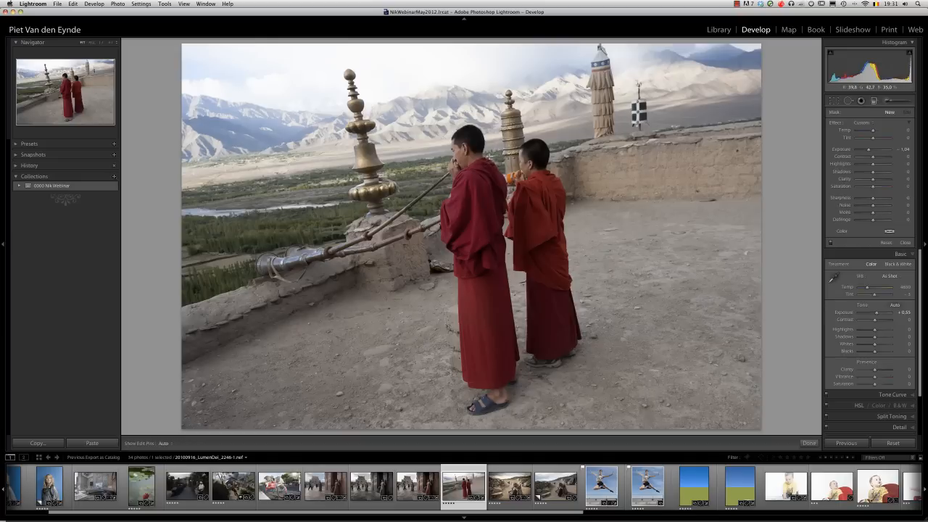
pyautogui.moveTo(489, 155); pyautogui.dragTo(492, 179)
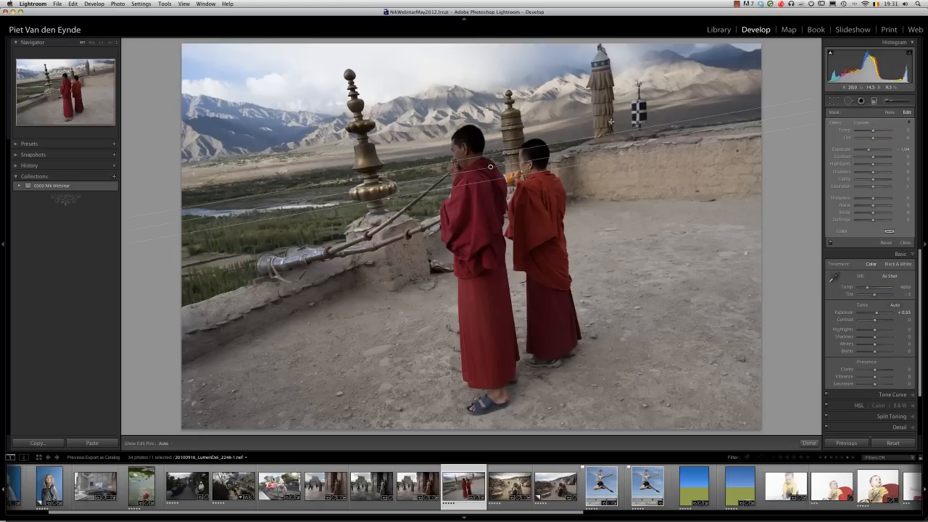
pyautogui.press('Delete')
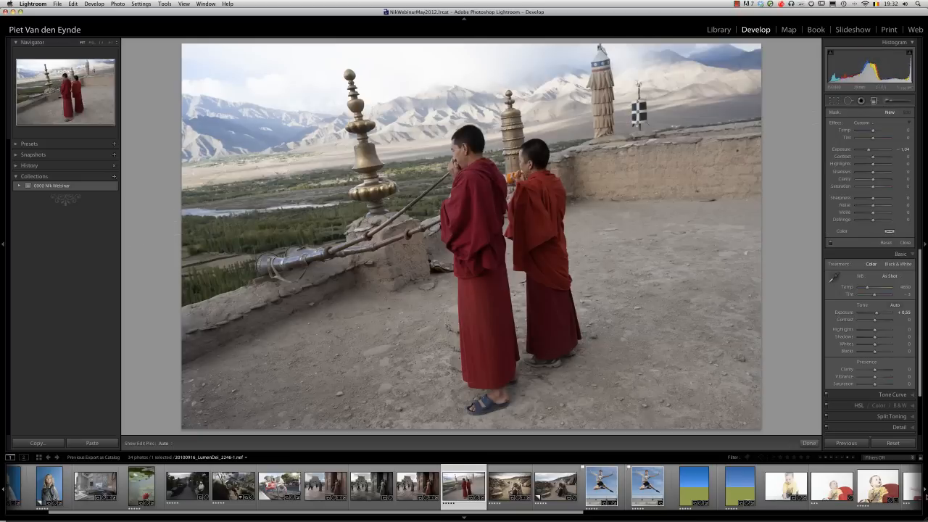
# Open a copy with Lightroom adjustments in Color Efex Pro 4 as a 16-bit ProPhoto RGB TIFF and maximize its window.
pyautogui.click(121, 4)
pyautogui.moveTo(123, 42)
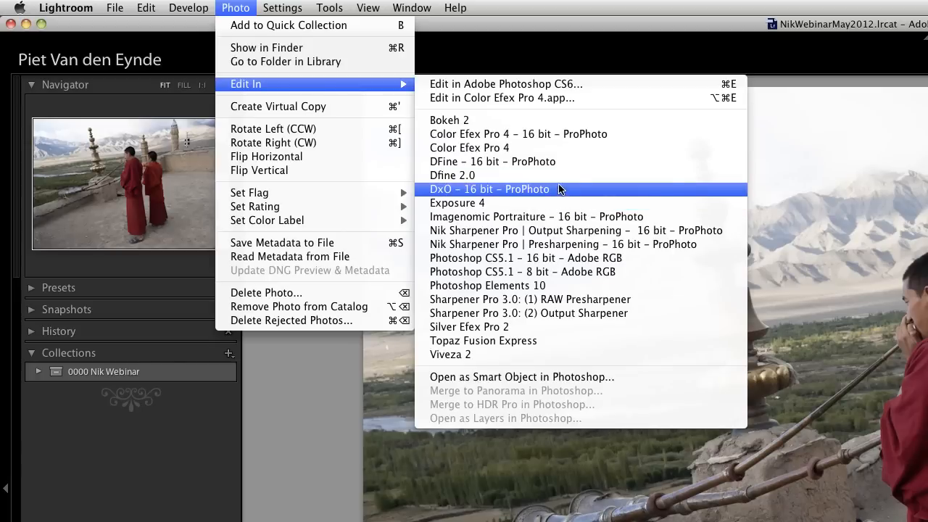
pyautogui.click(562, 134)
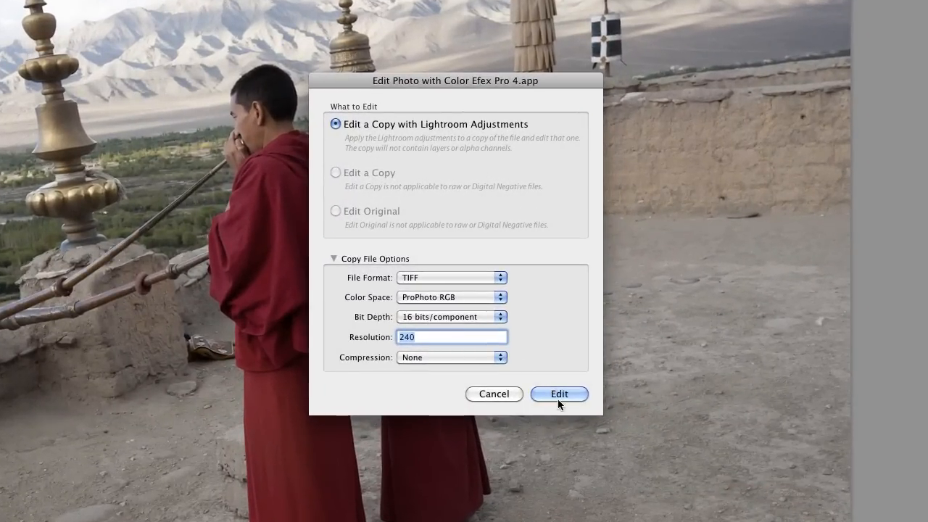
pyautogui.click(600, 316)
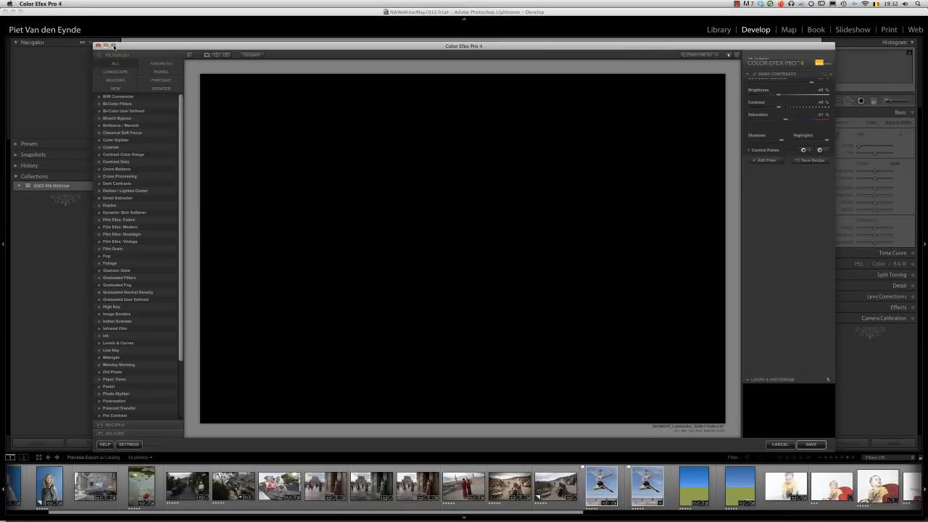
pyautogui.click(113, 46)
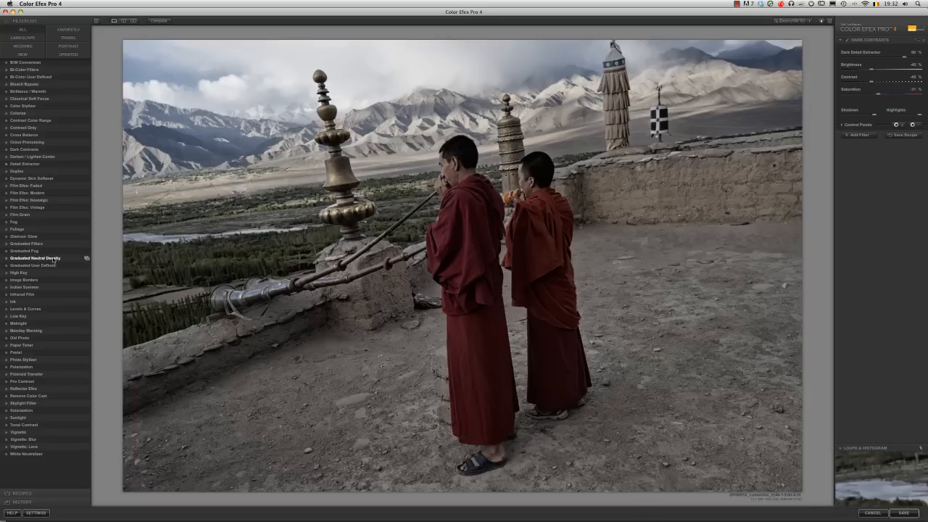
# Apply the Graduated Neutral Density filter with Upper Tonality at -100% and Blend at 29%.
pyautogui.click(81, 259)
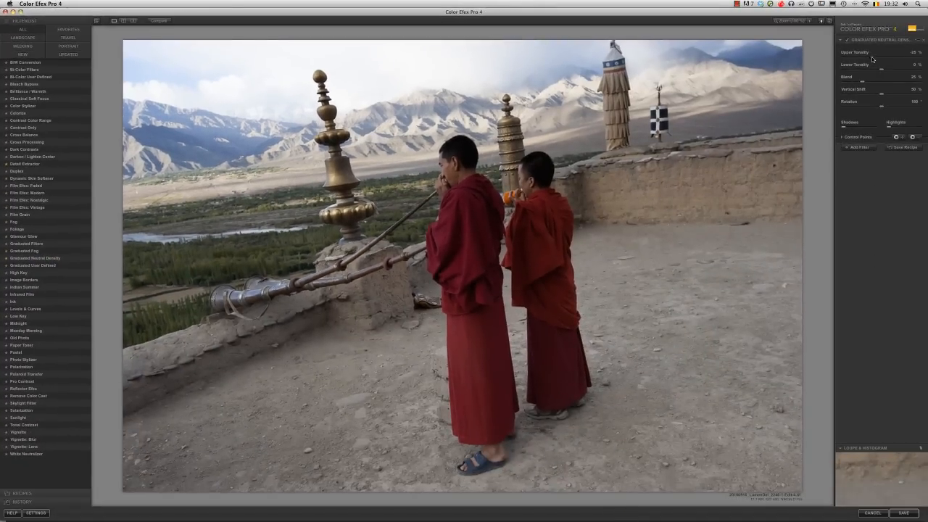
pyautogui.moveTo(872, 59); pyautogui.dragTo(842, 59)
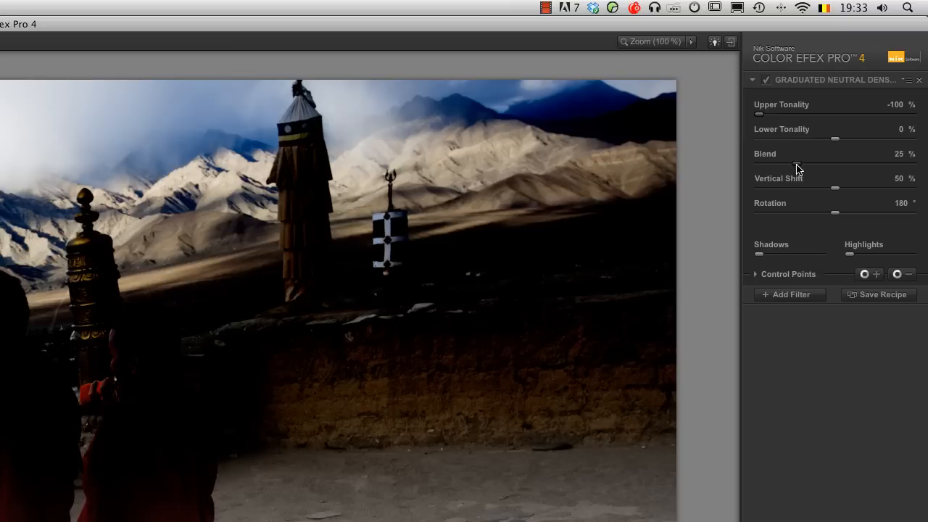
pyautogui.moveTo(797, 163); pyautogui.dragTo(886, 172)
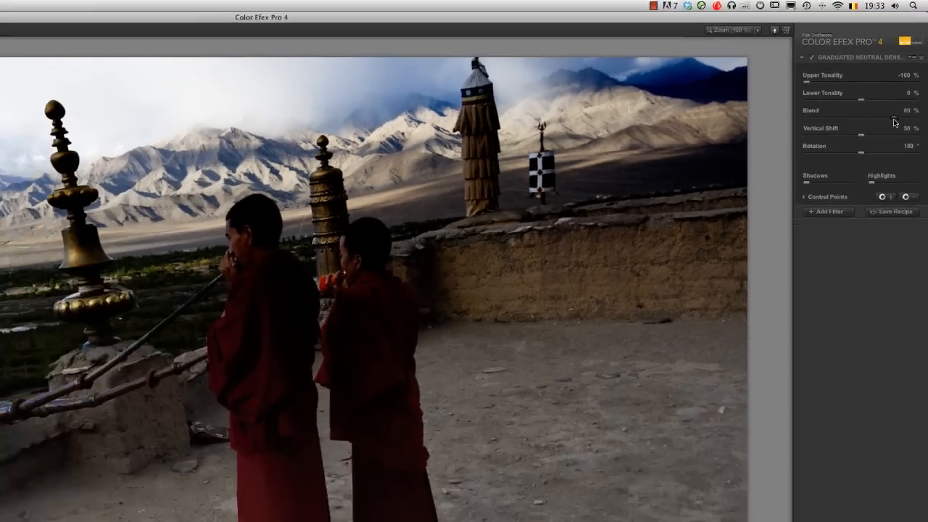
pyautogui.moveTo(894, 123); pyautogui.dragTo(864, 122)
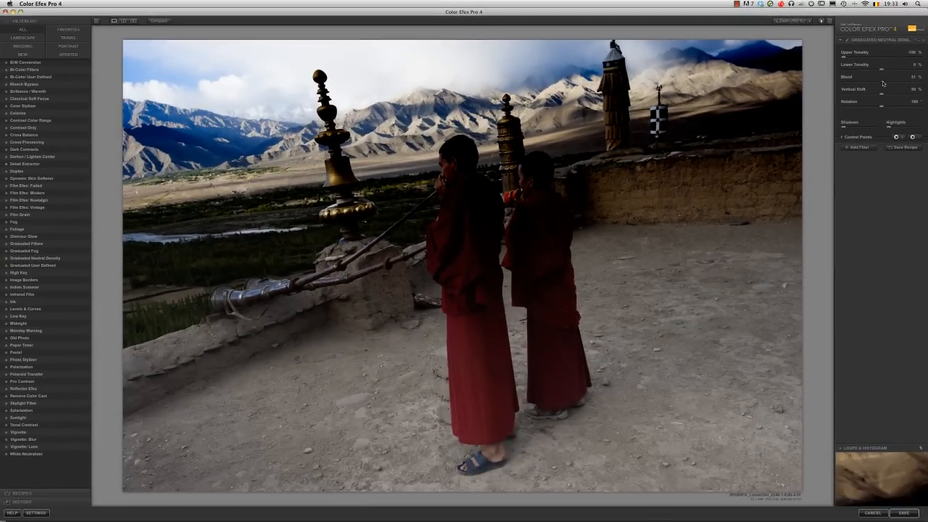
pyautogui.moveTo(882, 84)
pyautogui.mouseDown()
pyautogui.moveTo(838, 84)
pyautogui.moveTo(865, 84)
pyautogui.mouseUp()
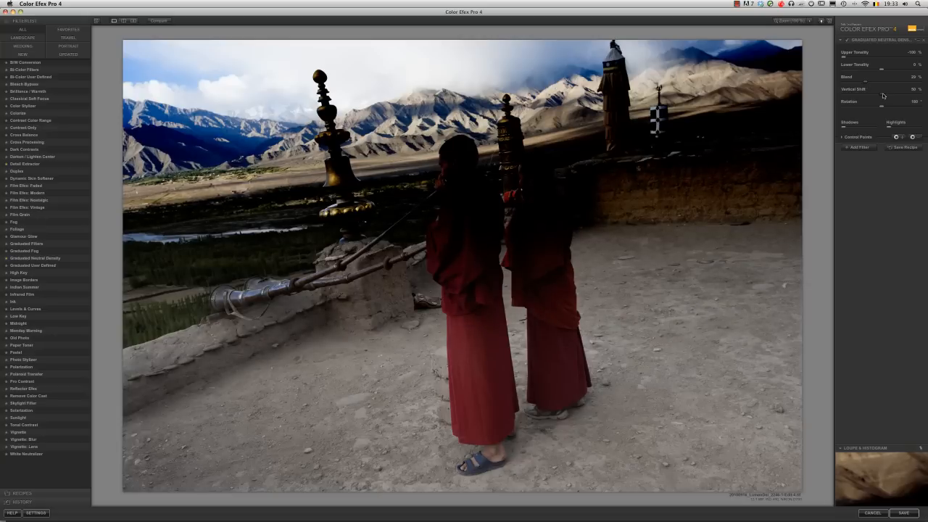
# Set the filter's Vertical Shift to 42%, Rotation to 173° and Upper Tonality to -74%, and compare with the effect switched off.
pyautogui.moveTo(881, 94); pyautogui.dragTo(877, 94)
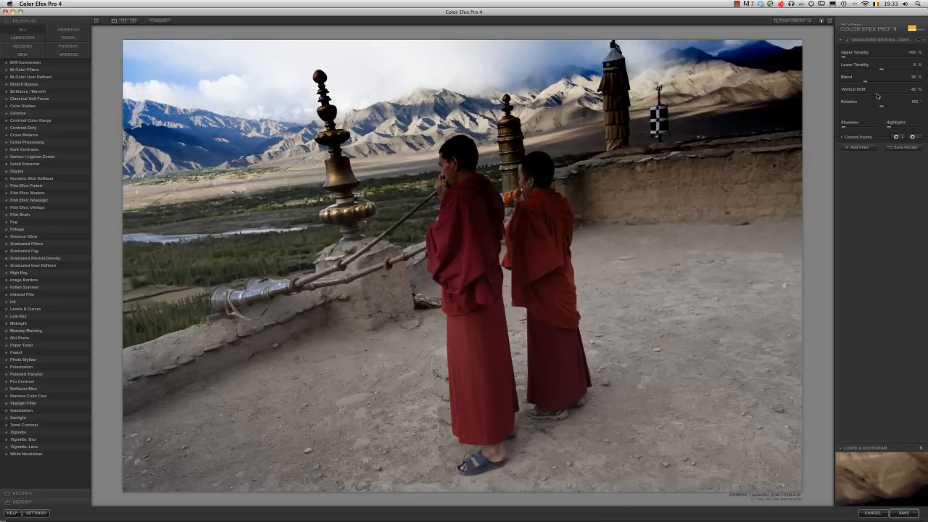
pyautogui.moveTo(881, 107); pyautogui.dragTo(878, 109)
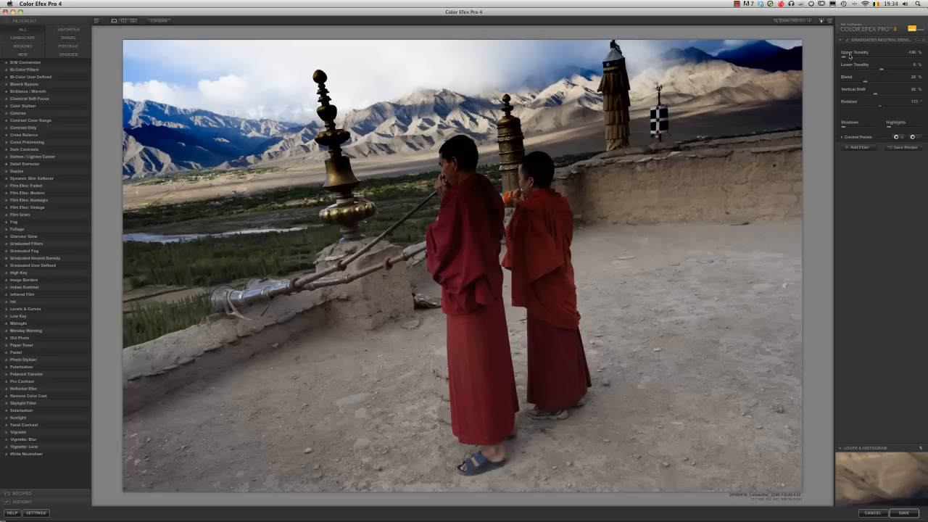
pyautogui.moveTo(847, 59); pyautogui.dragTo(853, 60)
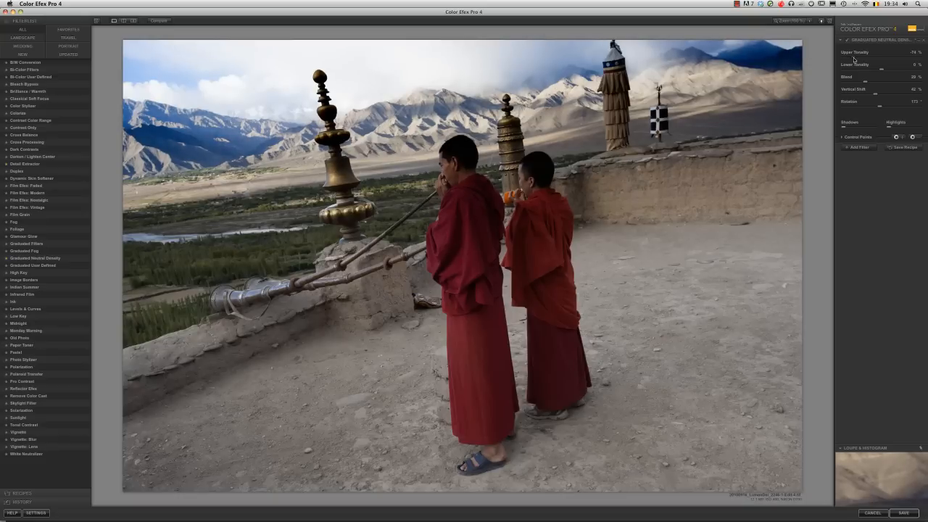
pyautogui.click(848, 41)
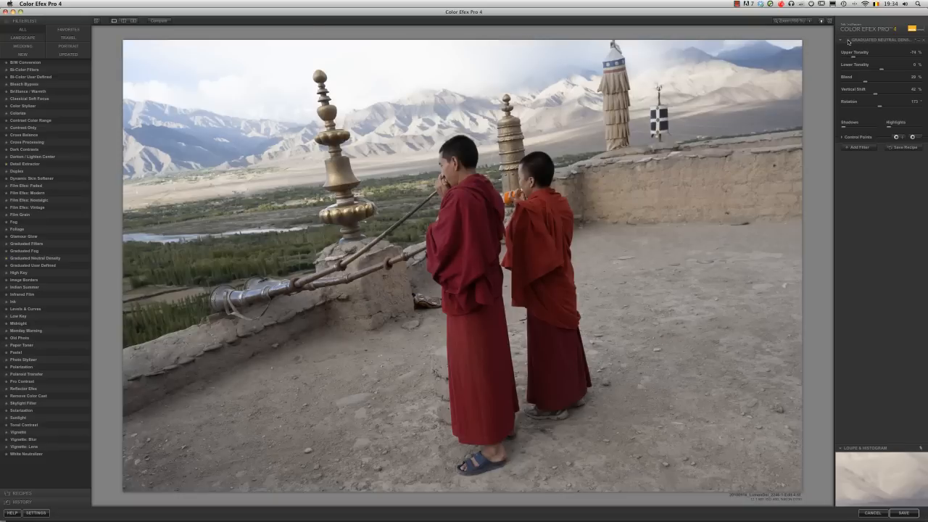
pyautogui.click(848, 41)
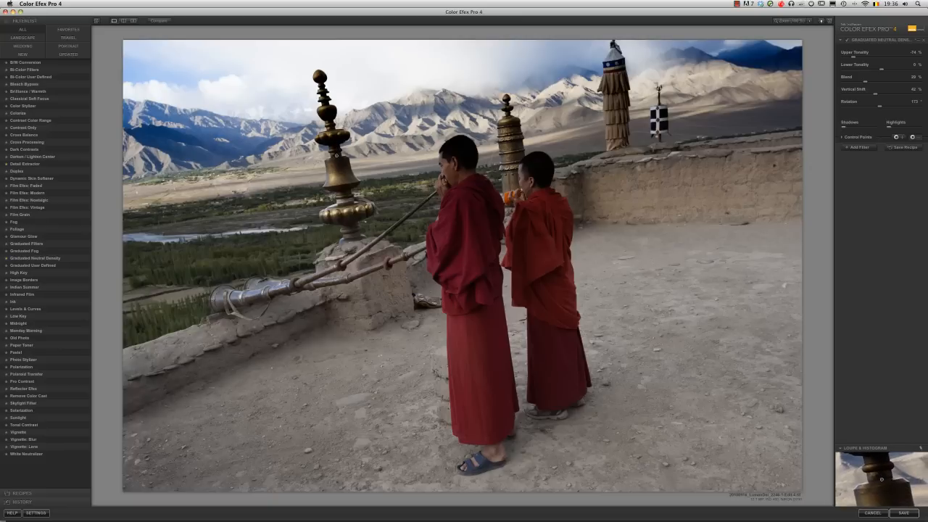
# Place a control point on the nearest golden ornament, size it to 22%, and set the filter's opacity there to about 20%.
pyautogui.click(337, 155)
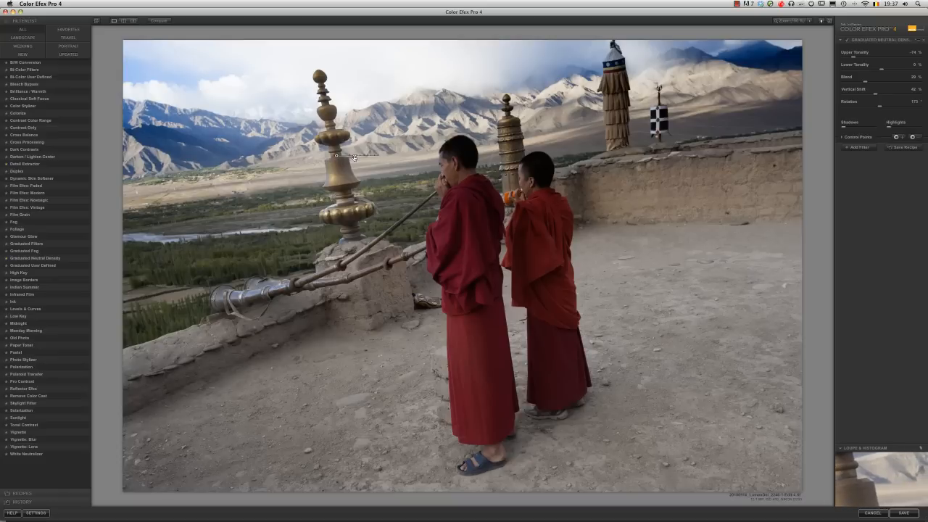
pyautogui.moveTo(355, 157); pyautogui.dragTo(354, 158)
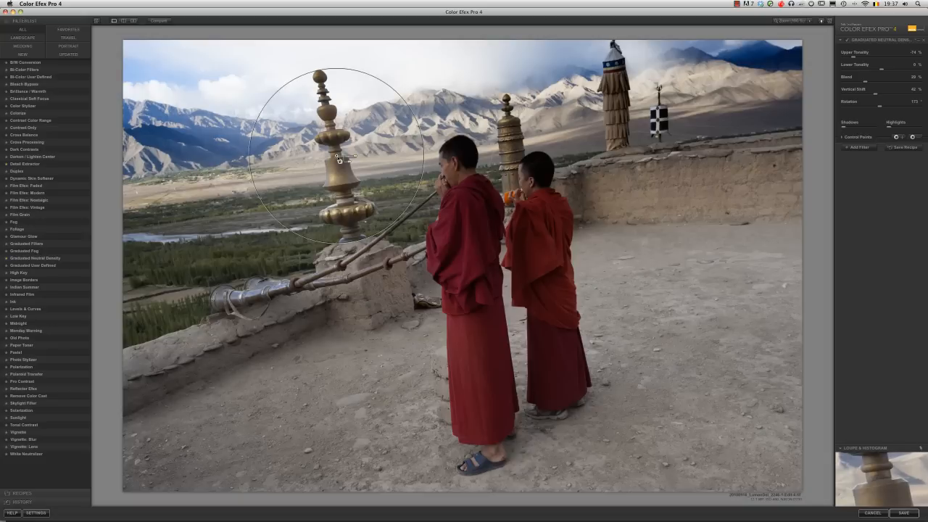
pyautogui.moveTo(338, 159)
pyautogui.mouseDown()
pyautogui.moveTo(320, 76)
pyautogui.moveTo(348, 209)
pyautogui.moveTo(348, 155)
pyautogui.moveTo(338, 156)
pyautogui.mouseUp()
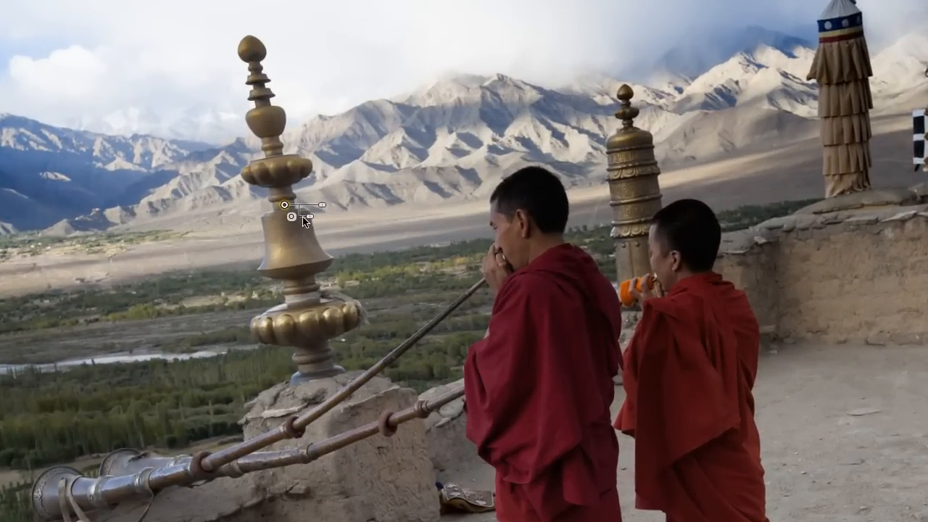
pyautogui.moveTo(310, 218); pyautogui.dragTo(310, 217)
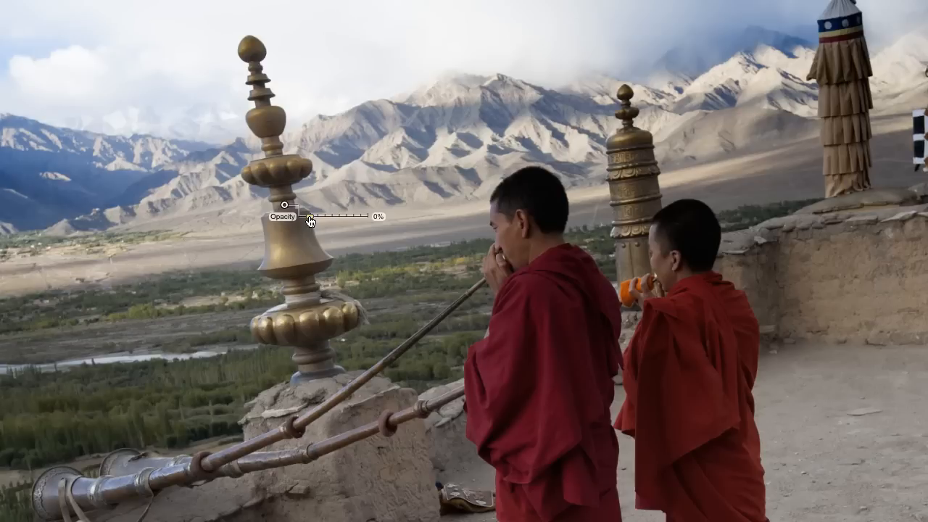
pyautogui.moveTo(310, 218); pyautogui.dragTo(322, 217)
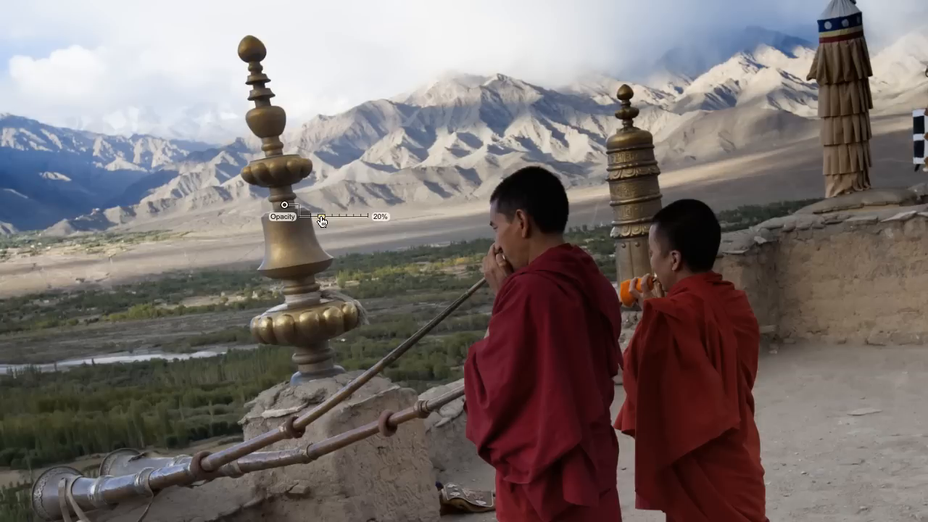
pyautogui.moveTo(322, 222); pyautogui.dragTo(324, 222)
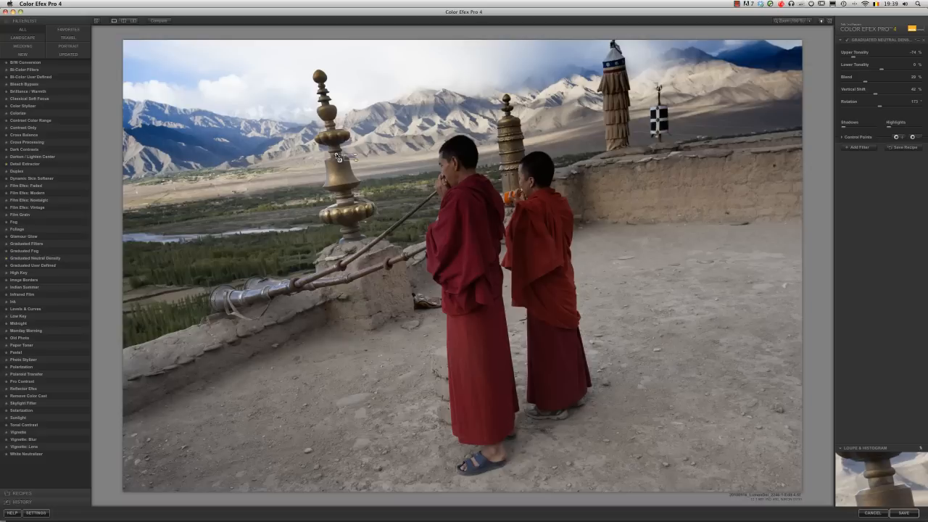
# Duplicate the control point onto the second golden ornament, the draped pole, and both monks' heads, faces and robes.
pyautogui.click(337, 156)
pyautogui.keyDown('alt'); pyautogui.moveTo(337, 155); pyautogui.dragTo(513, 144); pyautogui.keyUp('alt')
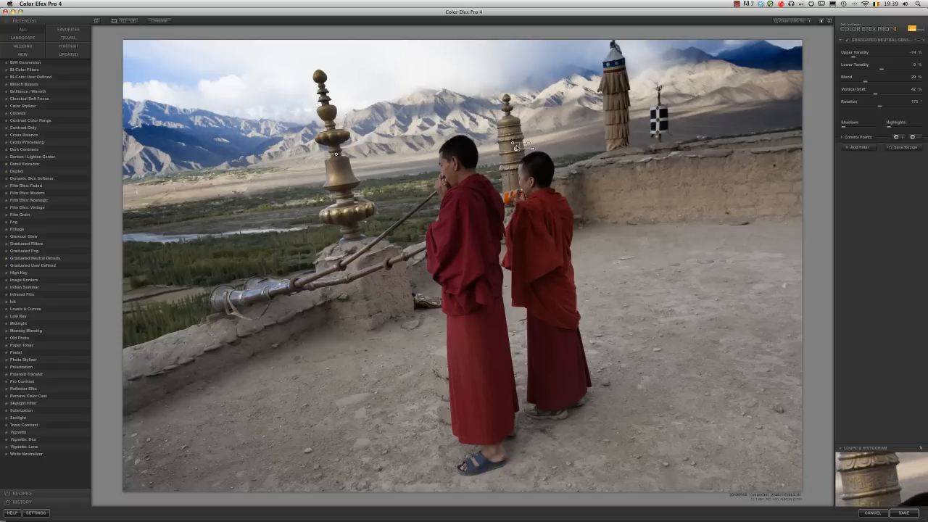
pyautogui.moveTo(513, 145); pyautogui.dragTo(545, 172)
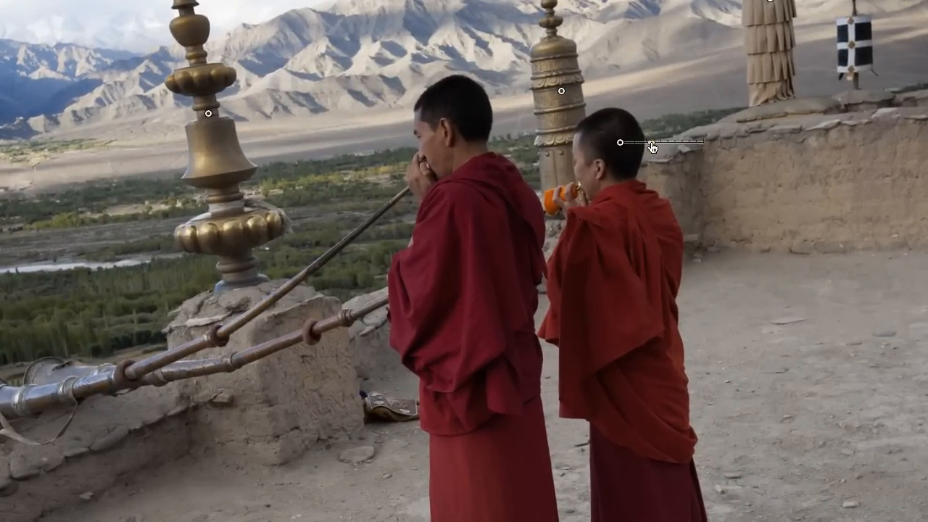
pyautogui.moveTo(652, 145); pyautogui.dragTo(466, 109)
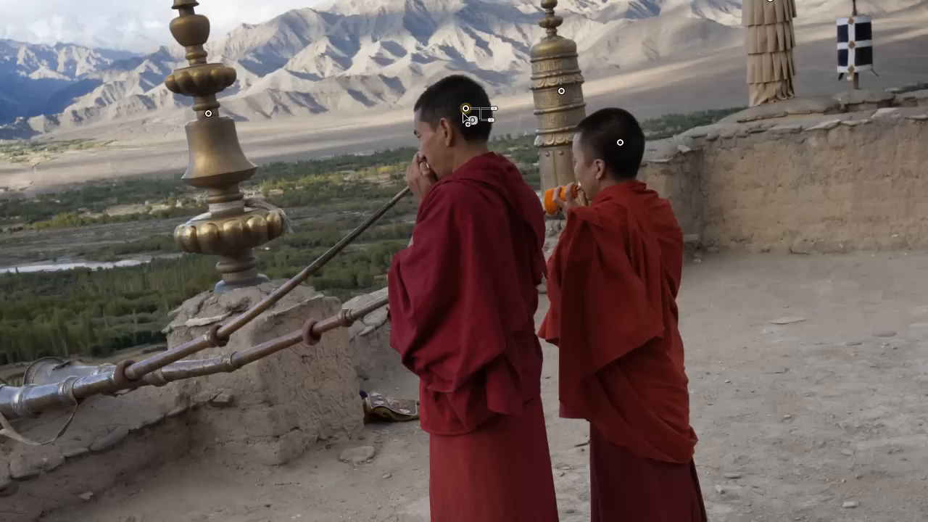
pyautogui.moveTo(465, 109); pyautogui.dragTo(626, 223)
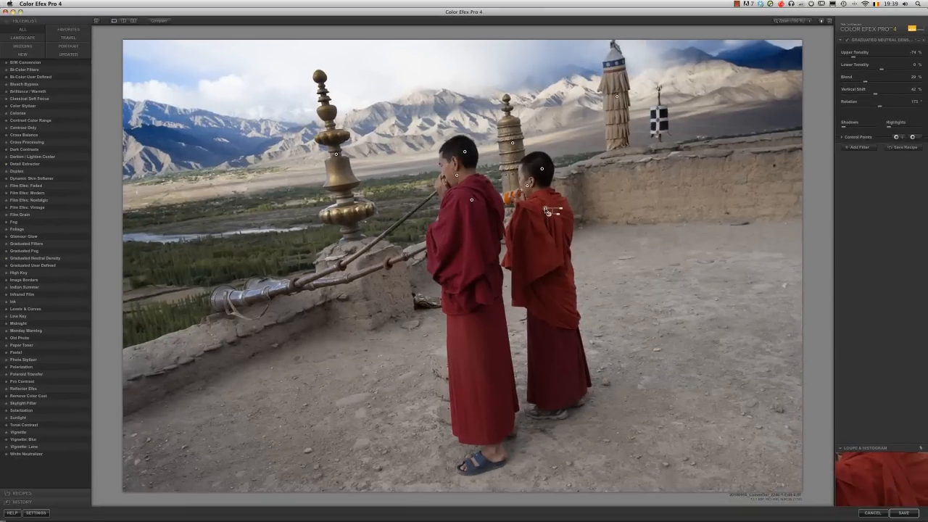
# Add a 15% size control point on the dark mountains beyond the draped pole with about 43% opacity, and compare with the filter off.
pyautogui.click(841, 137)
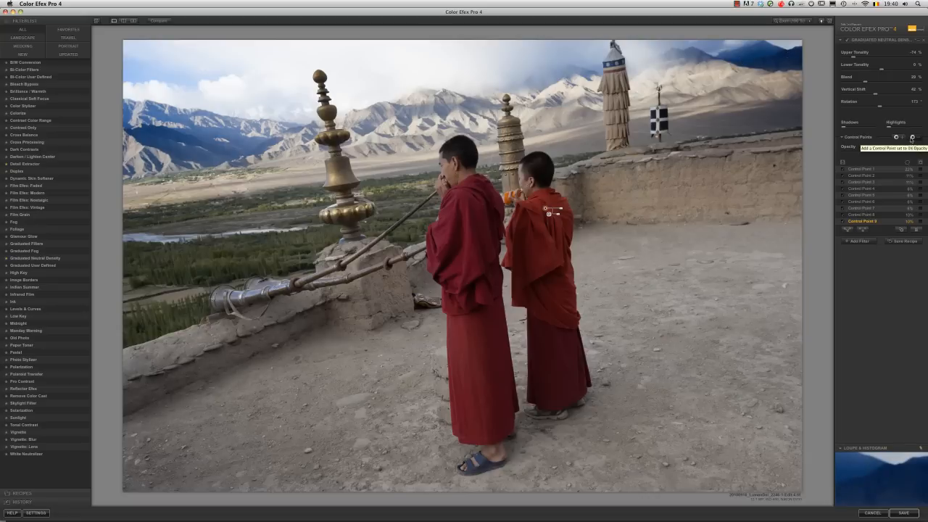
pyautogui.click(913, 138)
pyautogui.click(765, 63)
pyautogui.moveTo(748, 65); pyautogui.dragTo(741, 71)
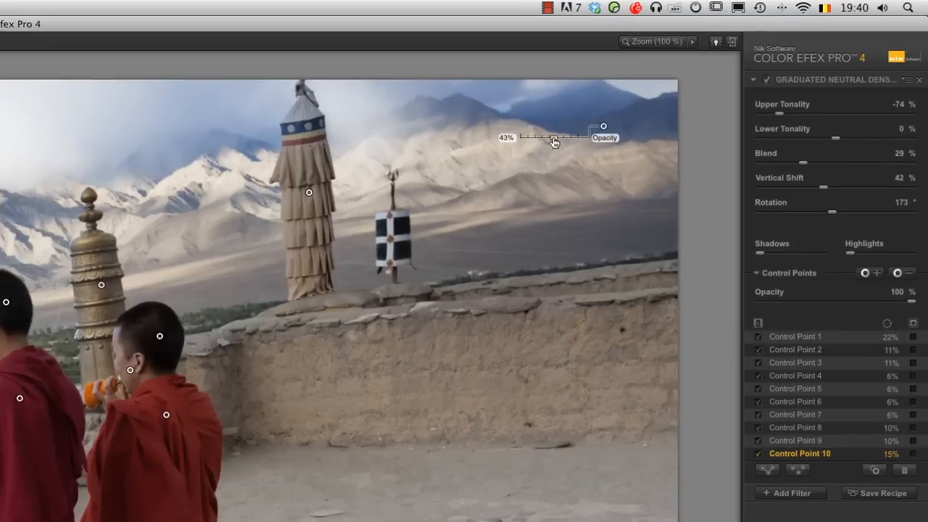
pyautogui.moveTo(554, 142); pyautogui.dragTo(548, 143)
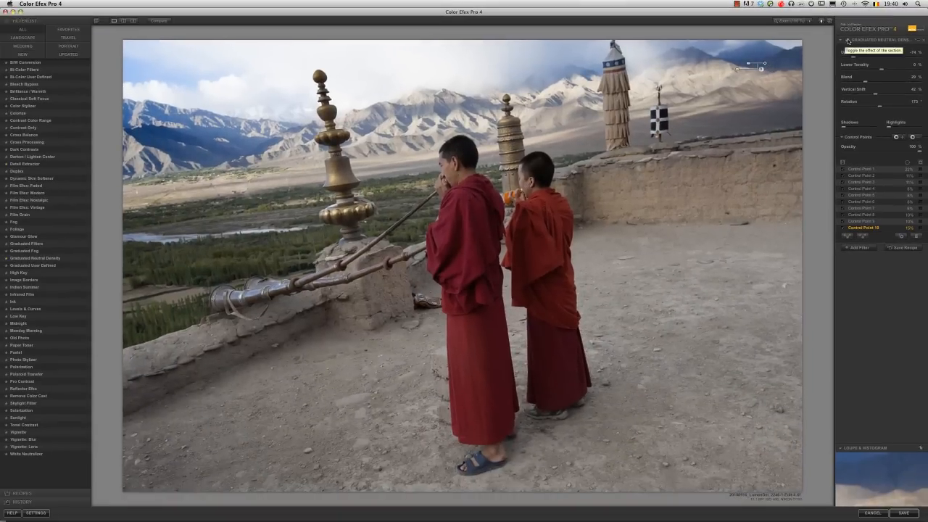
pyautogui.click(849, 40)
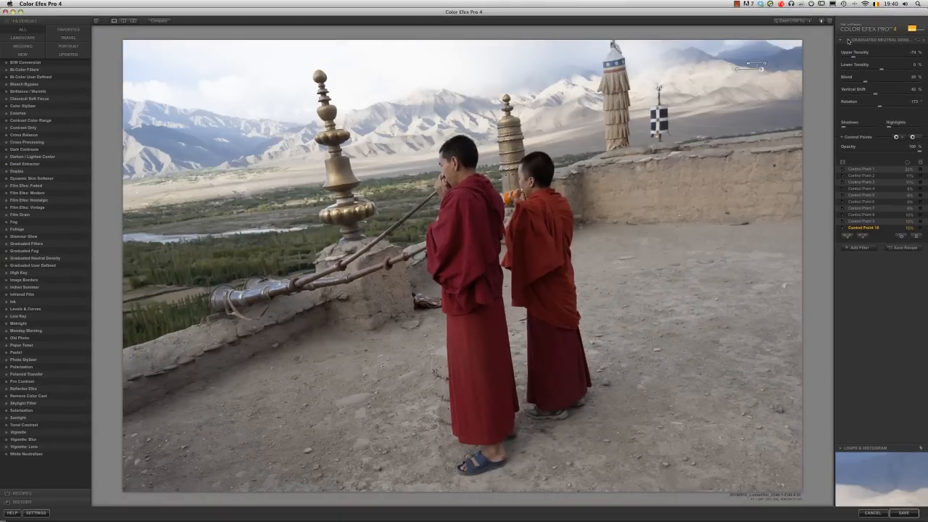
pyautogui.click(848, 41)
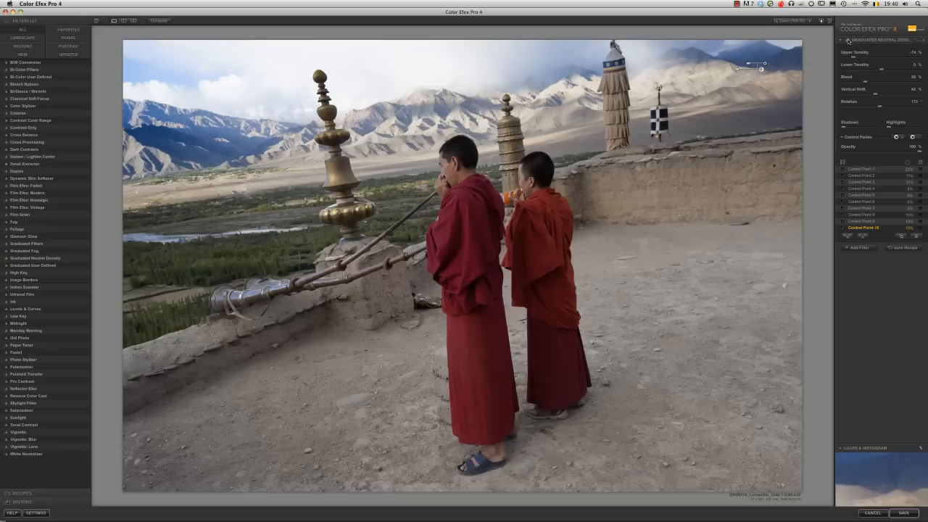
# Stack a Detail Extractor filter from the favorites using the 04 - Extreme Details preset, and compare with the effect switched off.
pyautogui.click(862, 248)
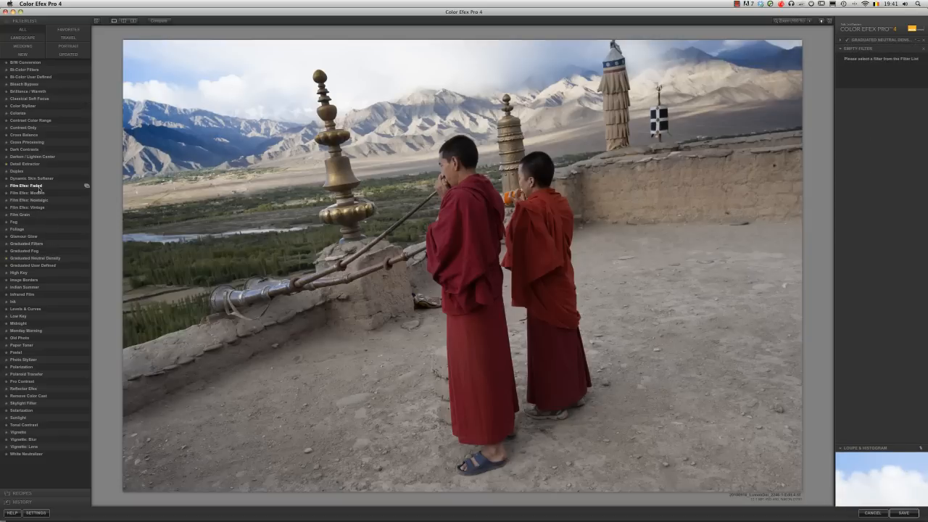
pyautogui.click(68, 29)
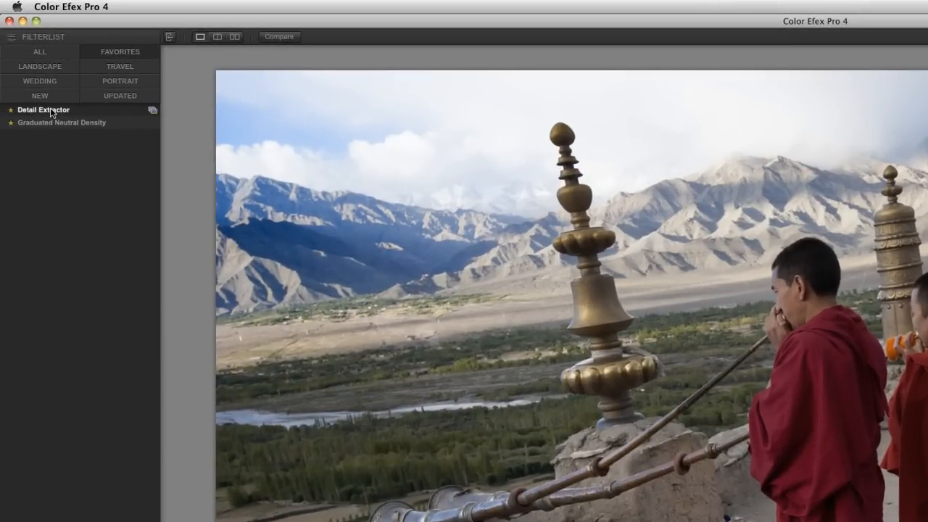
pyautogui.click(153, 111)
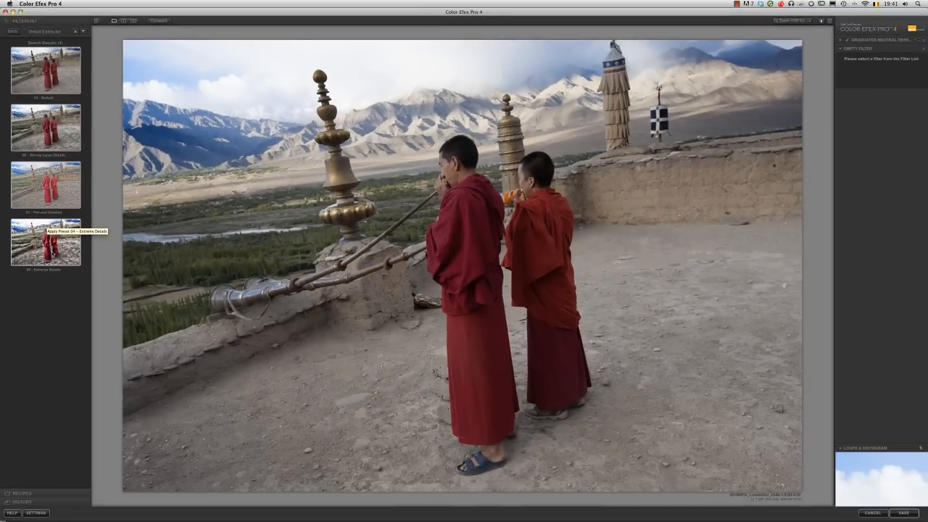
pyautogui.click(53, 254)
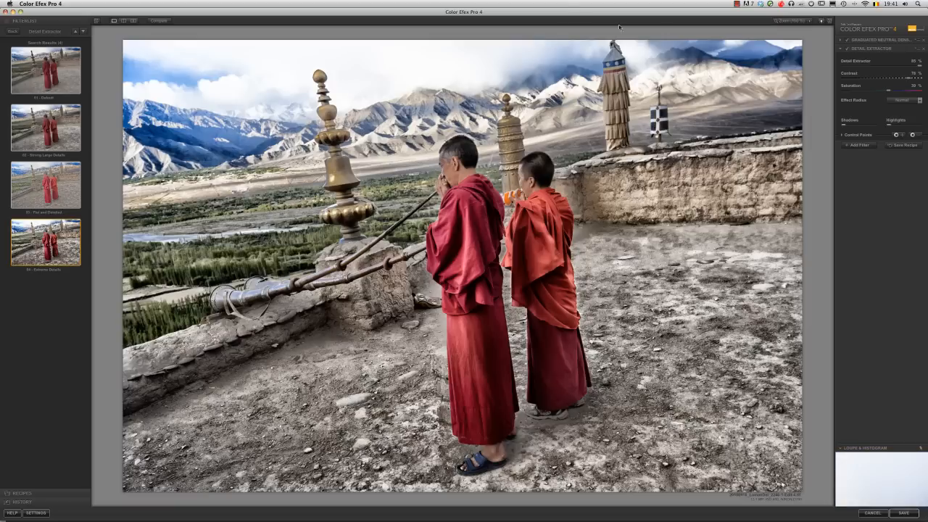
pyautogui.click(846, 49)
pyautogui.click(847, 49)
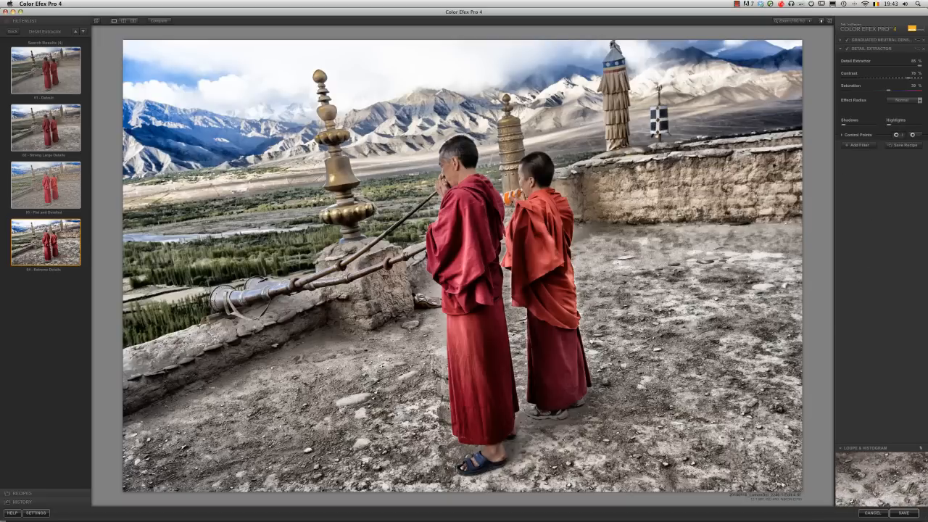
# Add a positive control point on the stony ground by the monks' feet and enlarge its circle to reach the distant mountains.
pyautogui.click(565, 440)
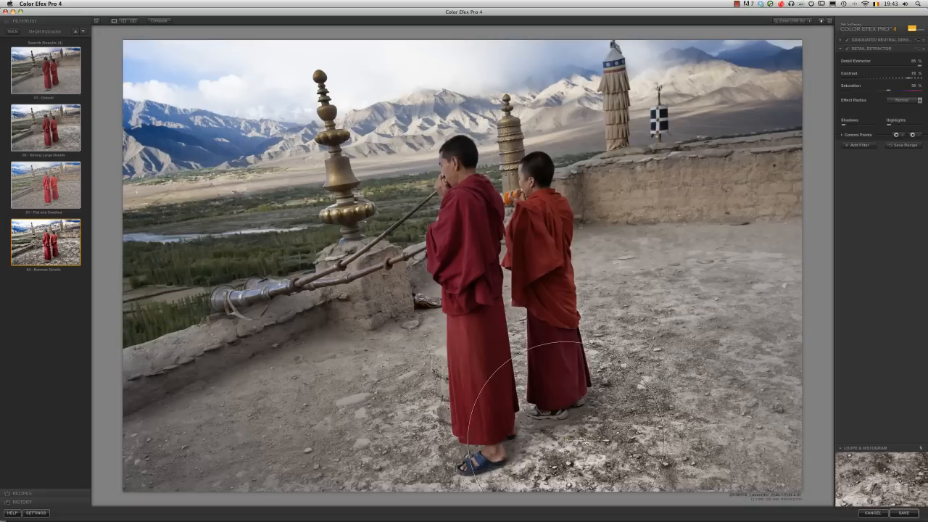
pyautogui.moveTo(586, 440); pyautogui.dragTo(603, 440)
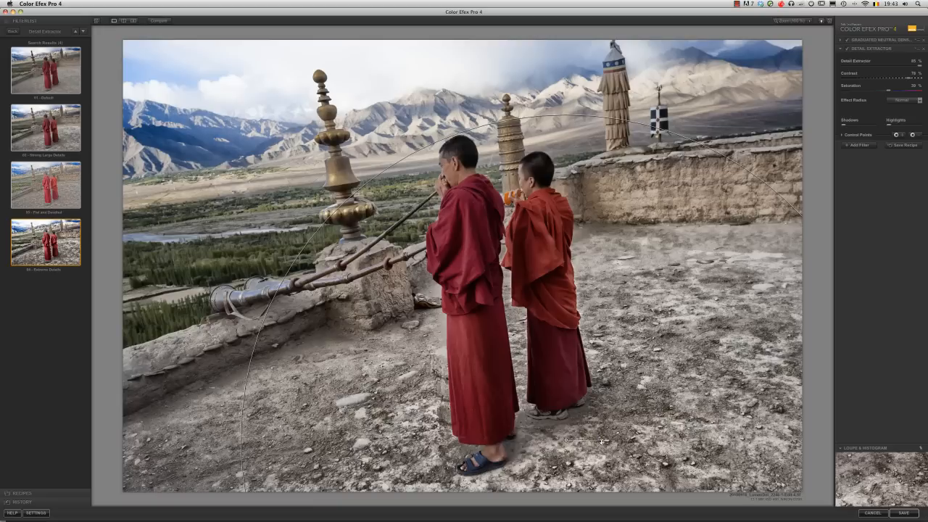
pyautogui.moveTo(602, 440); pyautogui.dragTo(603, 440)
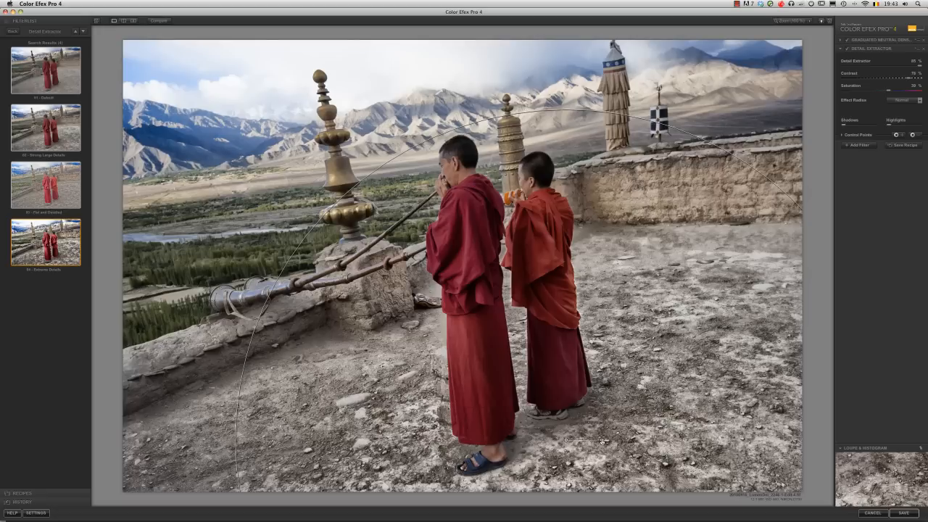
pyautogui.moveTo(603, 440); pyautogui.dragTo(602, 441)
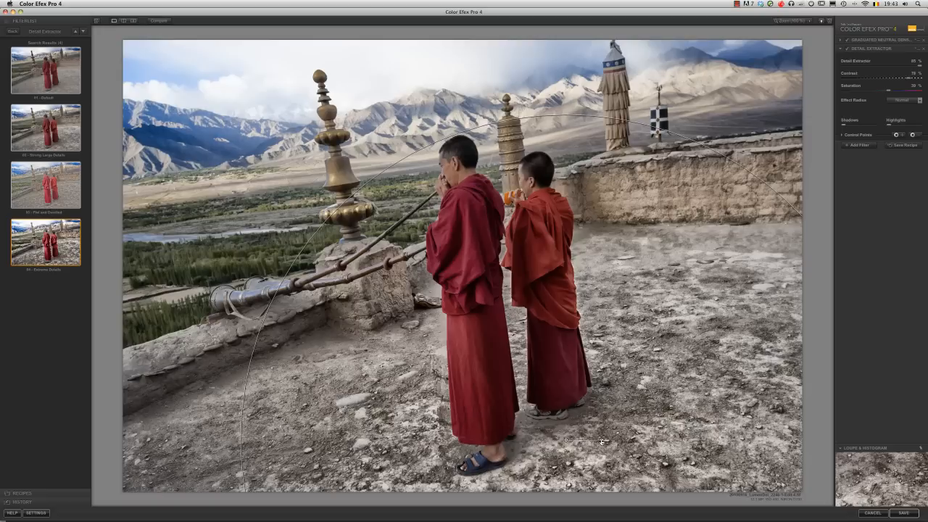